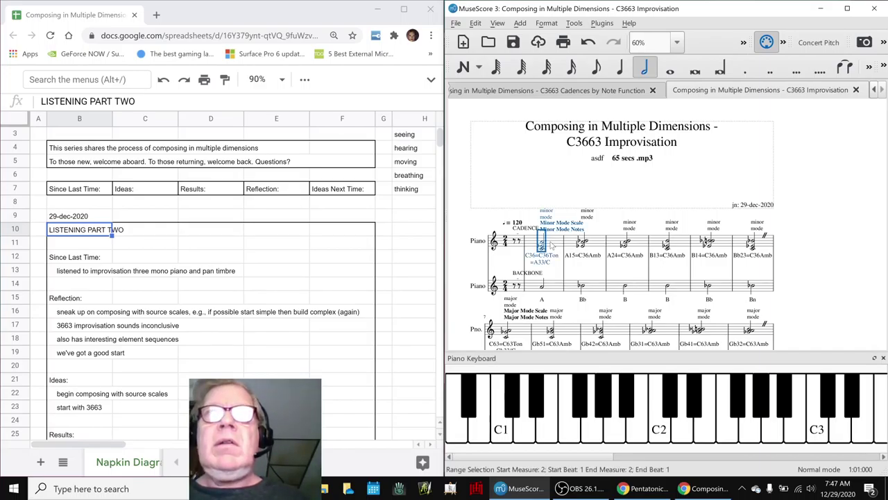
- Play back the improvisation score from the chord in its first measure
{"action": "left_click", "coordinate": [822, 268]}
{"action": "key", "text": "space"}
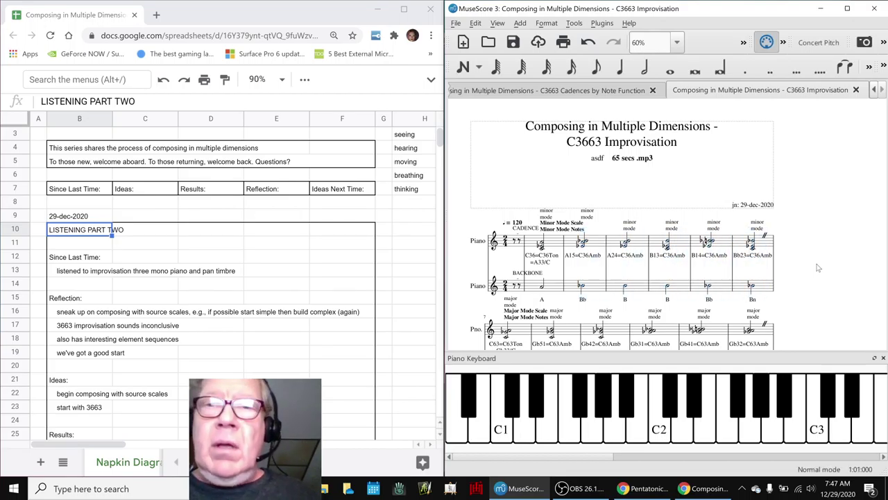
{"action": "left_click", "coordinate": [569, 488]}
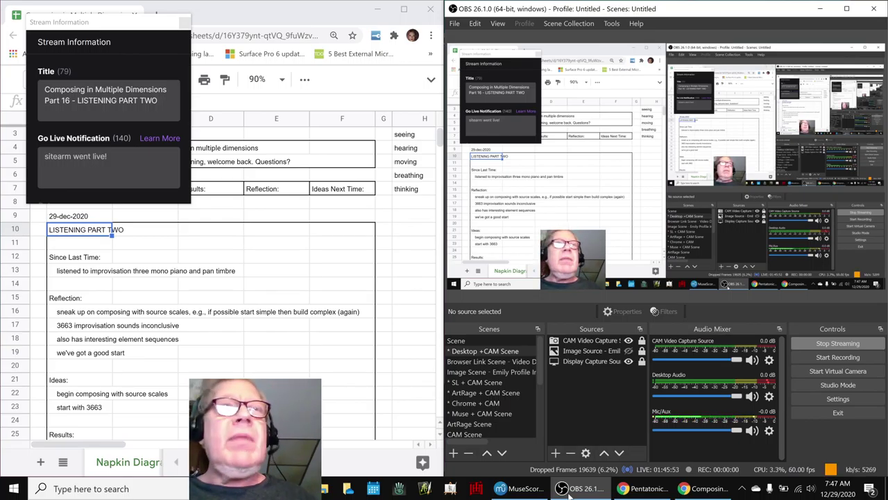
{"action": "left_click", "coordinate": [569, 489]}
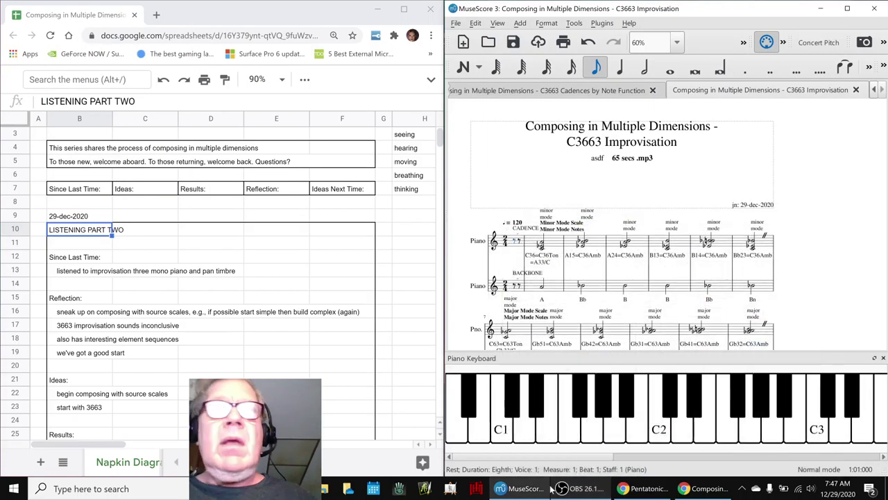
- Find the napkin-diagram note that starts with 3663
{"action": "scroll", "coordinate": [136, 312], "scroll_direction": "down", "scroll_amount": 2}
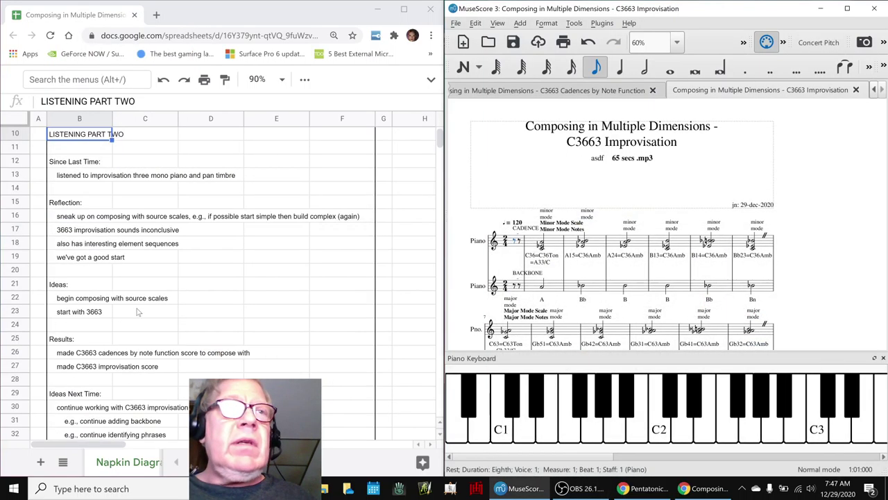
{"action": "left_click", "coordinate": [70, 313]}
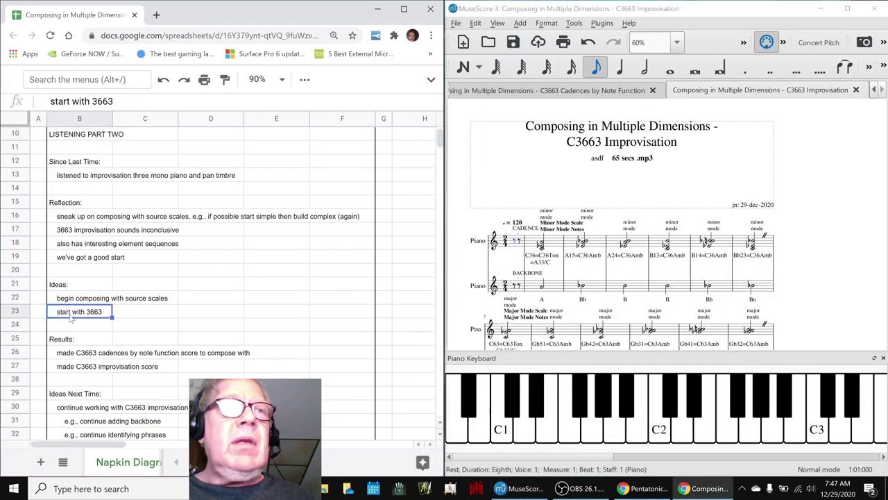
{"action": "scroll", "coordinate": [230, 300], "scroll_direction": "down", "scroll_amount": 20}
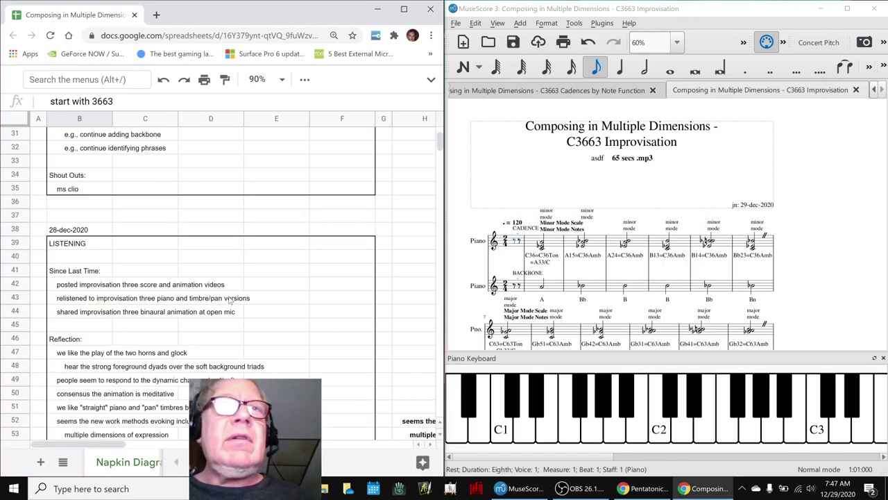
{"action": "scroll", "coordinate": [231, 300], "scroll_direction": "down", "scroll_amount": 2}
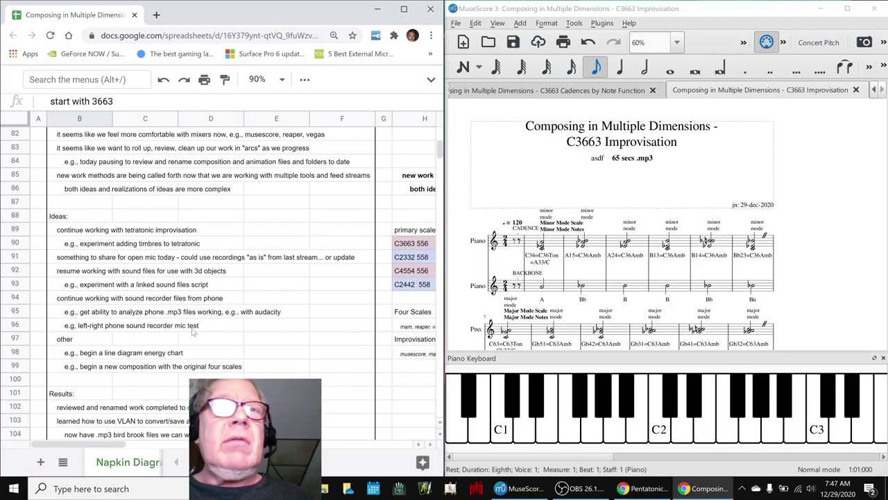
{"action": "left_click_drag", "start_coordinate": [98, 445], "coordinate": [118, 452]}
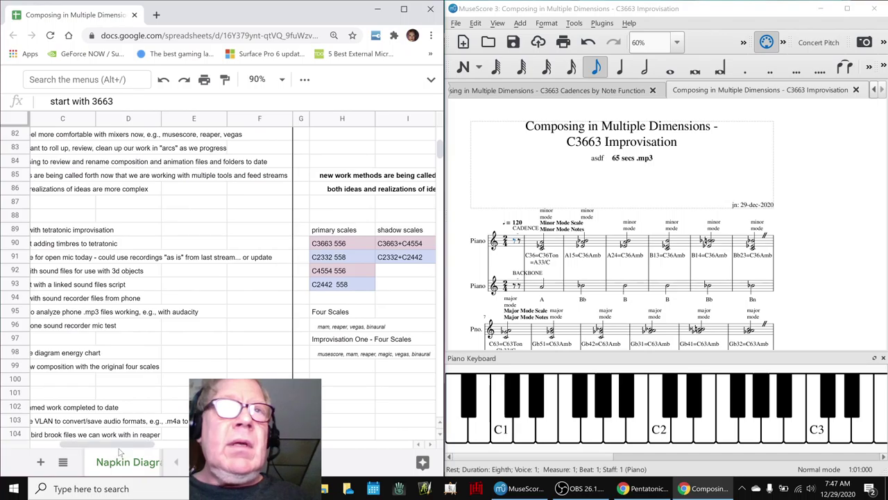
- Go over the C3663 556 primary, C3663+C4554 shadow and Db1661tri 334 derived scales
{"action": "left_click", "coordinate": [316, 247]}
{"action": "left_click", "coordinate": [320, 285], "text": "shift"}
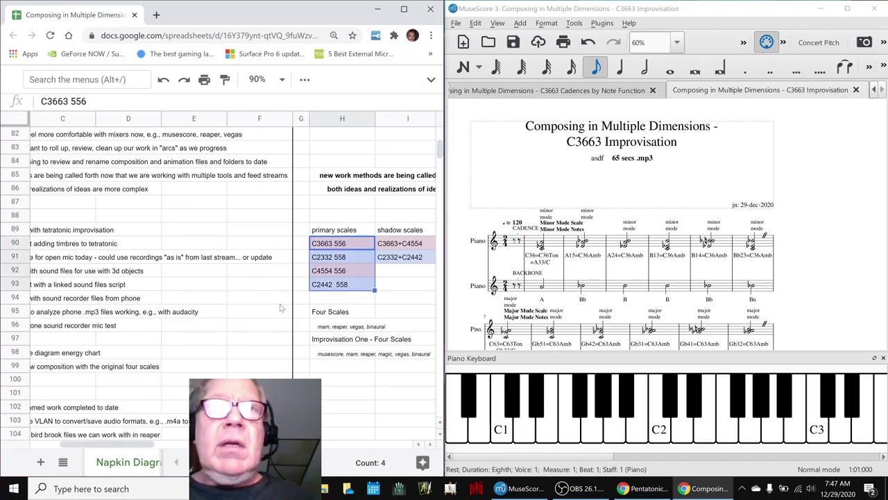
{"action": "left_click_drag", "start_coordinate": [119, 447], "coordinate": [145, 450]}
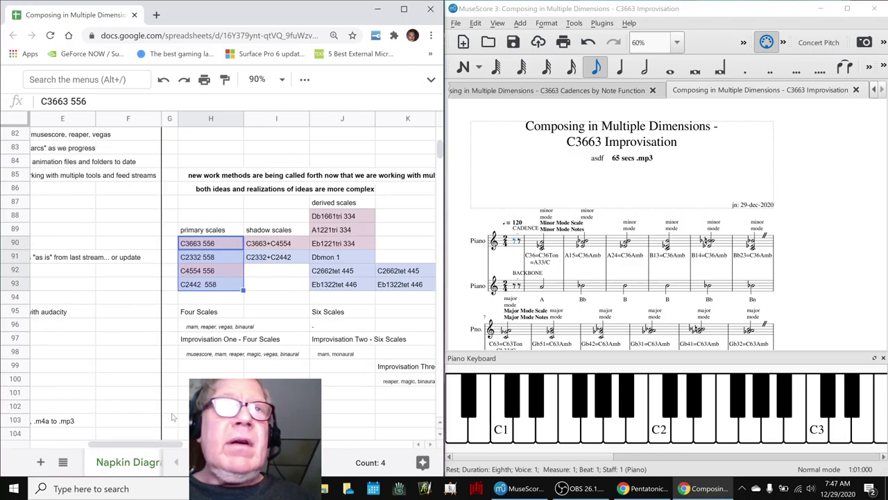
{"action": "left_click", "coordinate": [265, 248]}
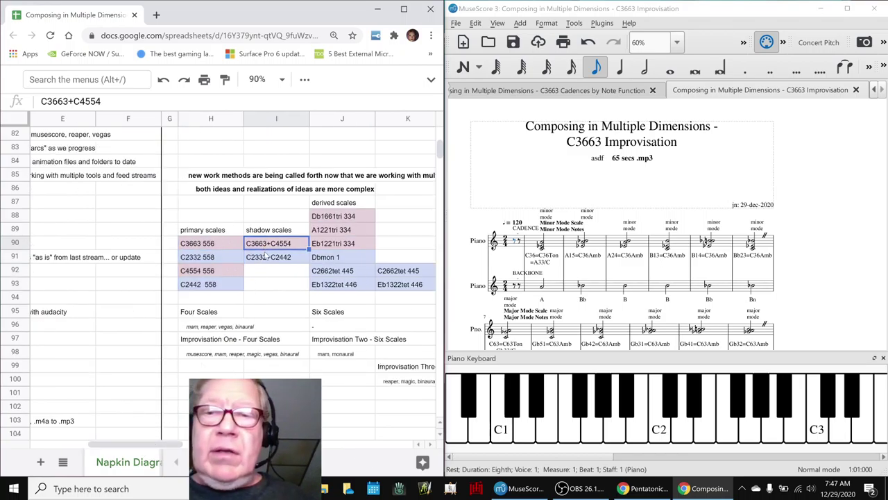
{"action": "left_click", "coordinate": [268, 262], "text": "shift"}
{"action": "left_click", "coordinate": [345, 219]}
{"action": "left_click", "coordinate": [201, 244]}
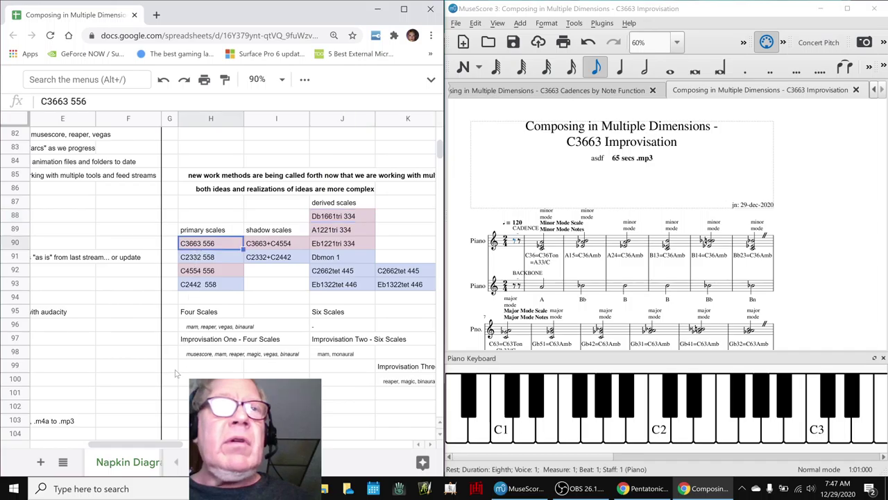
{"action": "left_click_drag", "start_coordinate": [149, 445], "coordinate": [95, 444]}
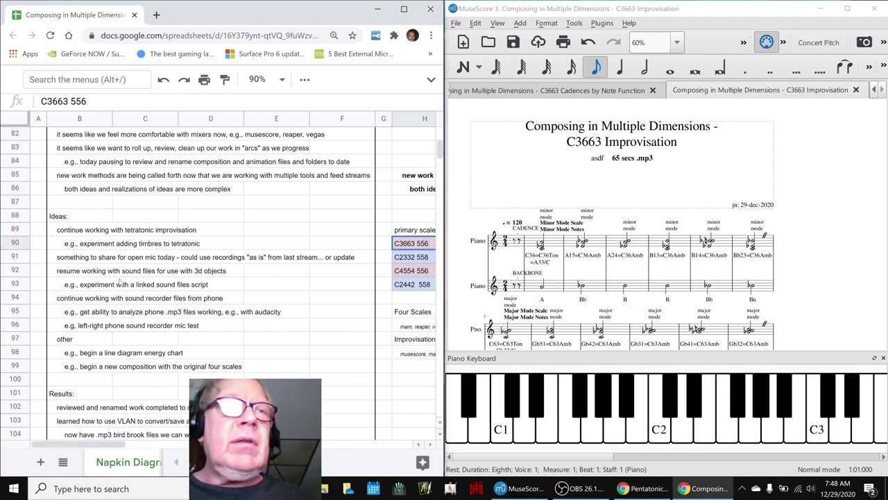
{"action": "scroll", "coordinate": [119, 281], "scroll_direction": "up", "scroll_amount": 20}
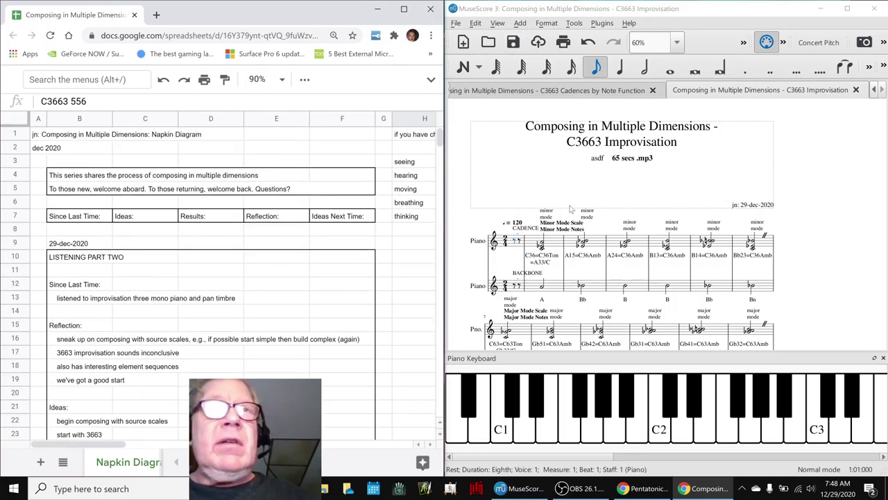
- In the 36 63 chord sheet, check the Bb and Eb of C36 and the Gb of C63
{"action": "key", "text": "alt+Tab"}
{"action": "key", "text": "alt+Tab"}
{"action": "key", "text": "alt+Tab"}
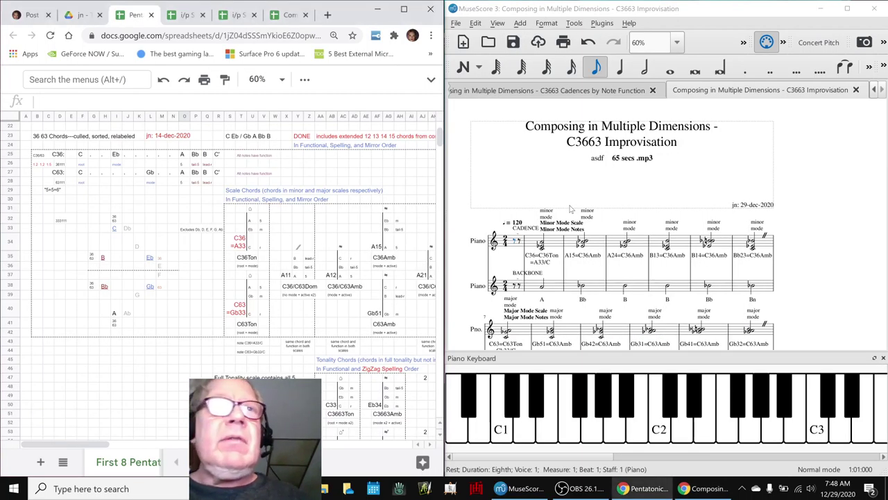
{"action": "left_click", "coordinate": [197, 154]}
{"action": "left_click", "coordinate": [207, 157]}
{"action": "left_click", "coordinate": [198, 156]}
{"action": "left_click", "coordinate": [117, 154]}
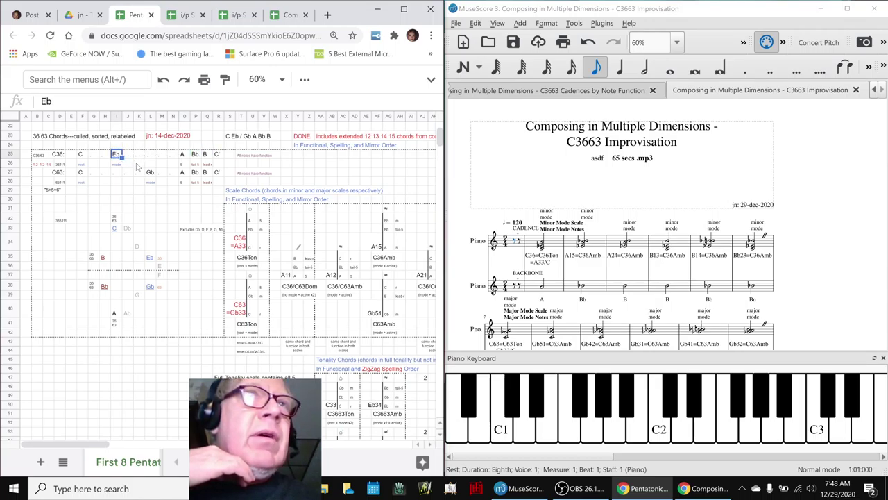
{"action": "left_click", "coordinate": [149, 173]}
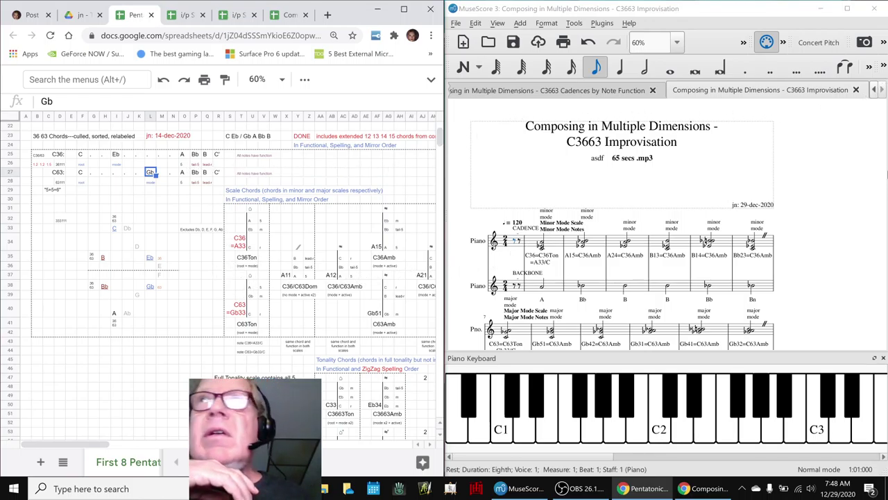
- Bring up the pp01 3663 Tonality Reference Area - in C score
{"action": "left_click", "coordinate": [873, 95]}
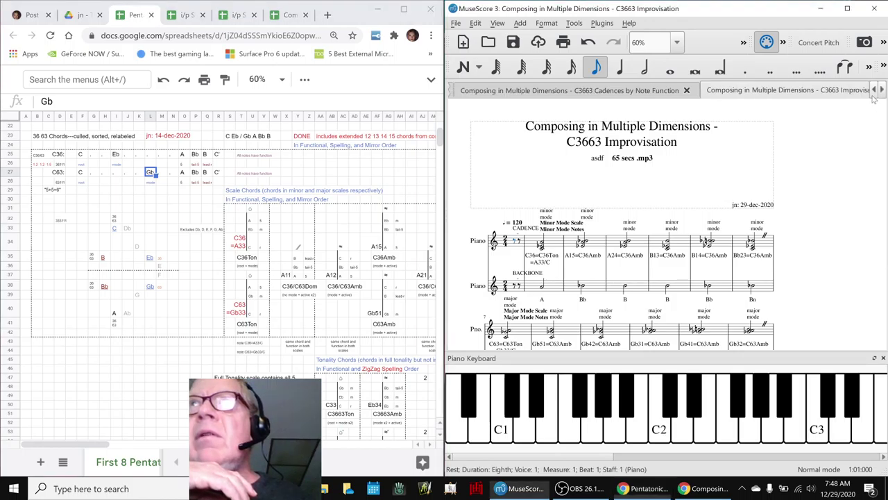
{"action": "left_click", "coordinate": [873, 94]}
{"action": "left_click", "coordinate": [560, 90]}
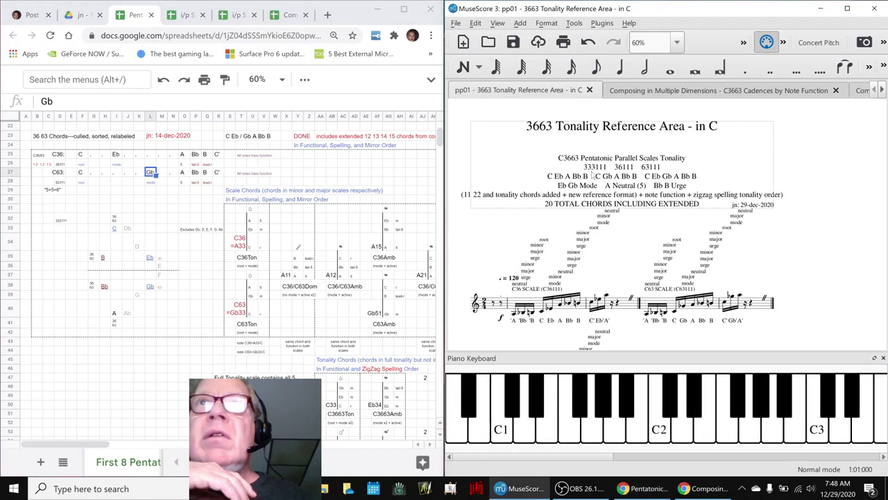
{"action": "scroll", "coordinate": [628, 234], "scroll_direction": "down", "scroll_amount": 5}
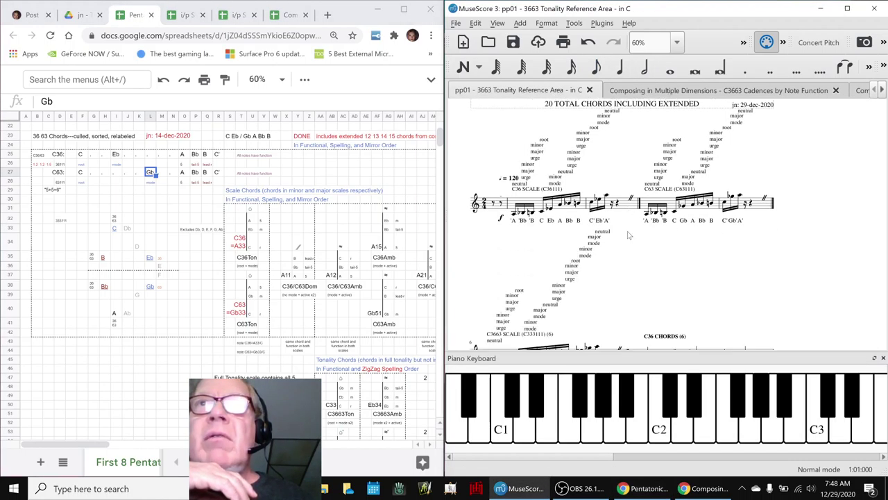
- Listen to the C63 scale in measure 2 and the C3663 passage in measure 6
{"action": "left_click", "coordinate": [512, 191]}
{"action": "key", "text": "space"}
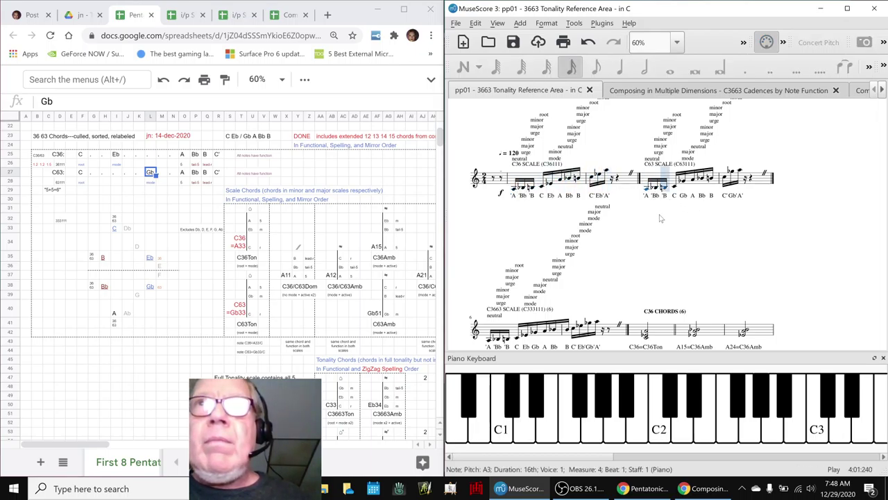
{"action": "scroll", "coordinate": [646, 227], "scroll_direction": "down", "scroll_amount": 2}
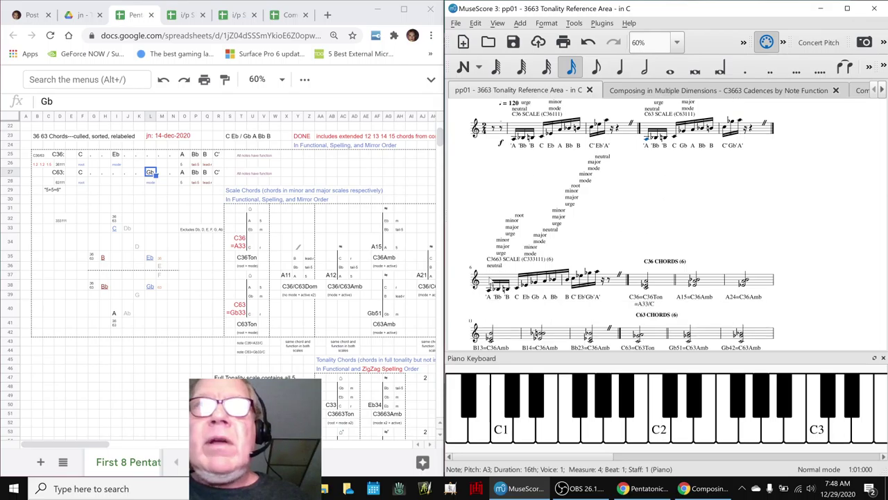
{"action": "key", "text": "space"}
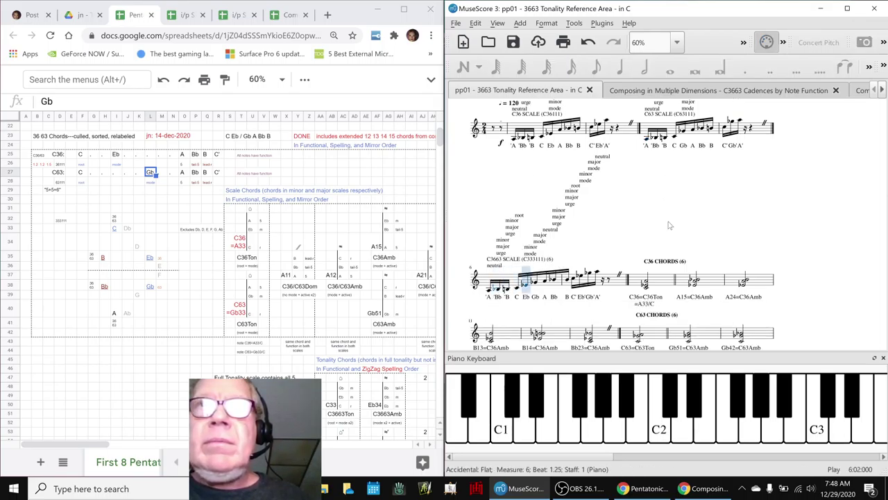
{"action": "key", "text": "space"}
{"action": "scroll", "coordinate": [711, 202], "scroll_direction": "down", "scroll_amount": 7}
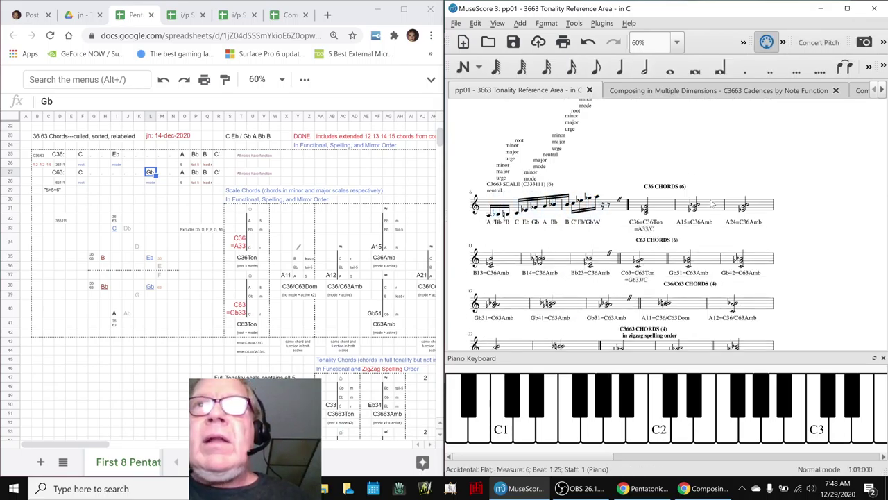
{"action": "scroll", "coordinate": [694, 208], "scroll_direction": "up", "scroll_amount": 1}
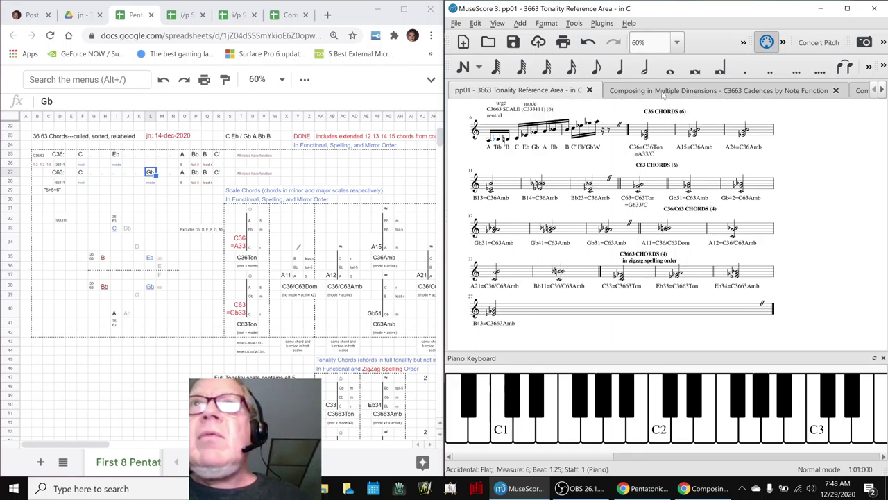
{"action": "left_click", "coordinate": [661, 93]}
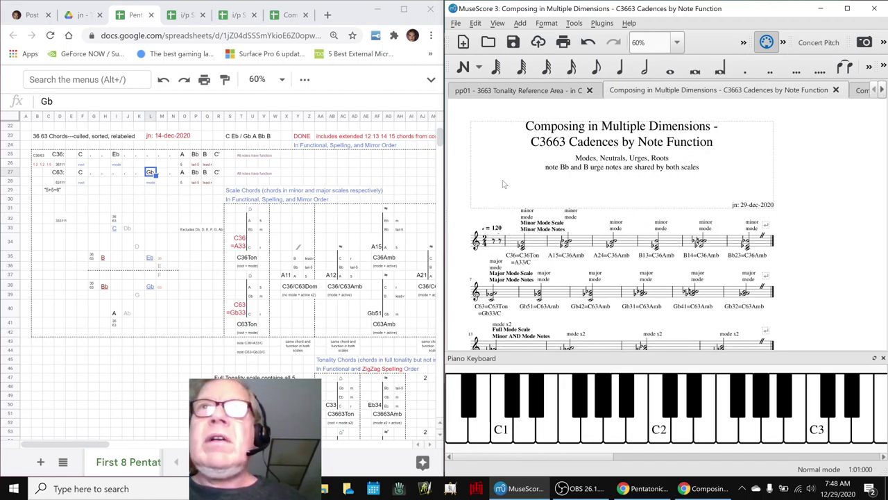
{"action": "scroll", "coordinate": [504, 184], "scroll_direction": "down", "scroll_amount": 1}
{"action": "left_click", "coordinate": [534, 220]}
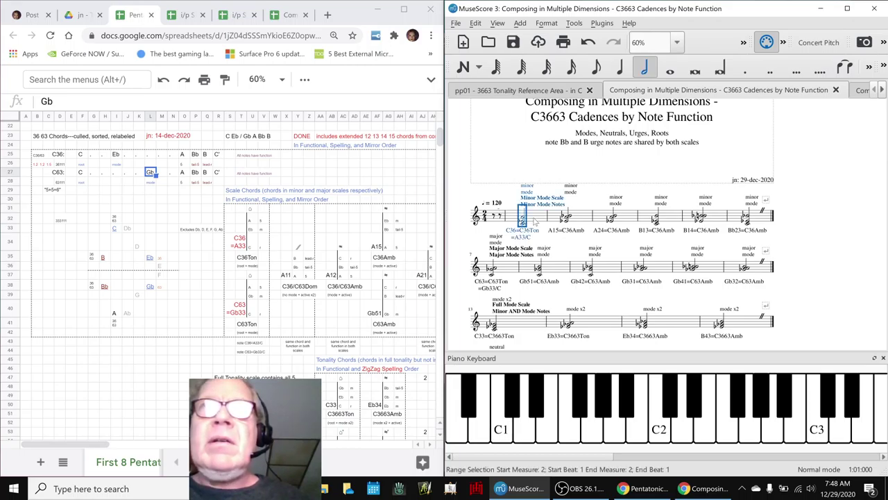
{"action": "left_click", "coordinate": [504, 274]}
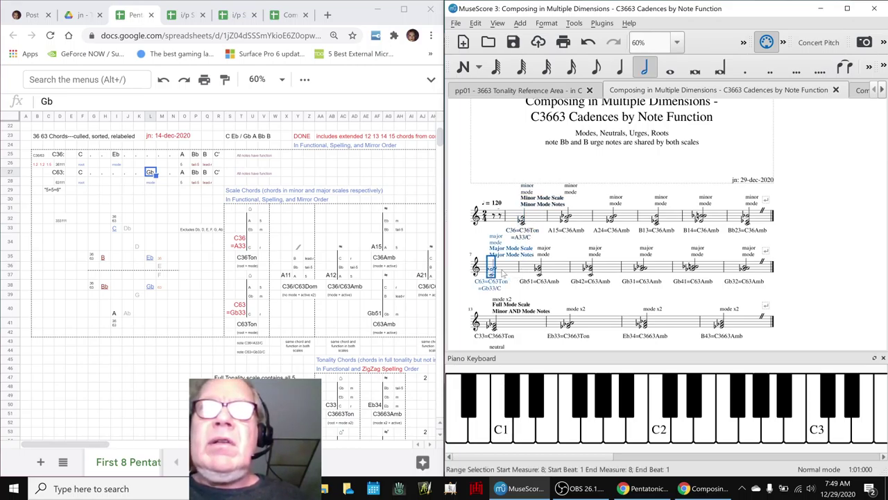
{"action": "scroll", "coordinate": [505, 270], "scroll_direction": "down", "scroll_amount": 8}
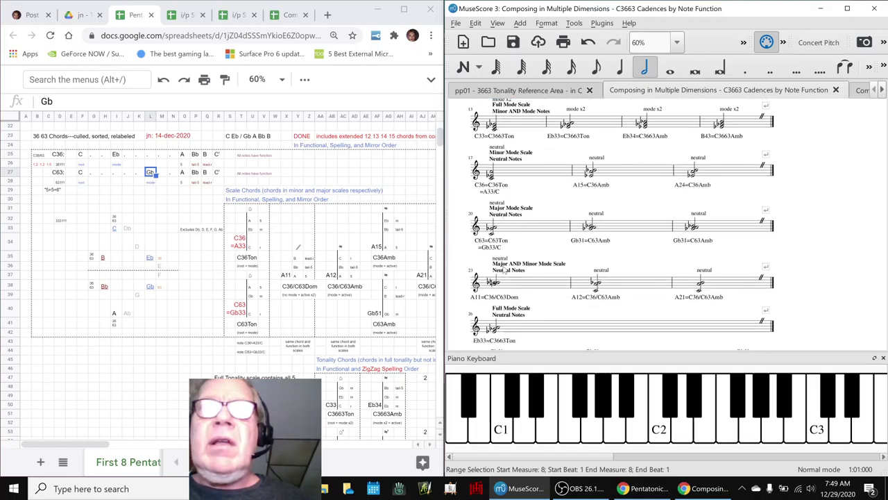
{"action": "left_click", "coordinate": [492, 226]}
{"action": "scroll", "coordinate": [544, 249], "scroll_direction": "down", "scroll_amount": 4}
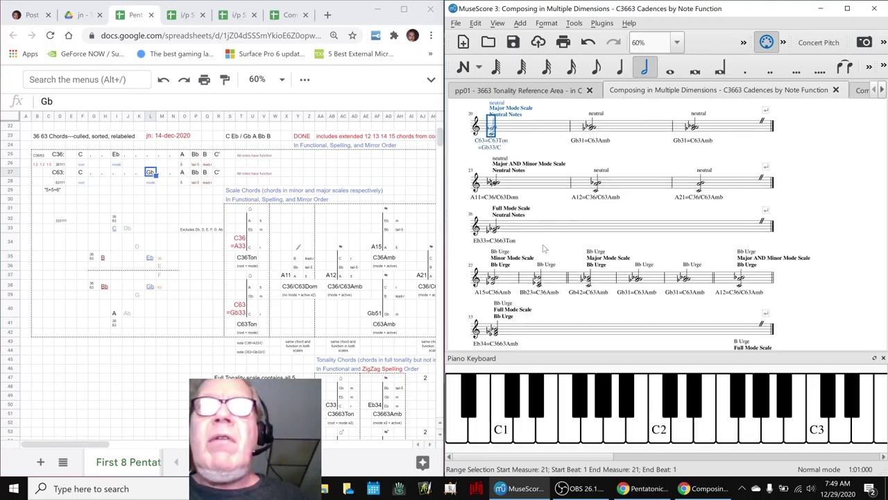
{"action": "scroll", "coordinate": [544, 248], "scroll_direction": "up", "scroll_amount": 10}
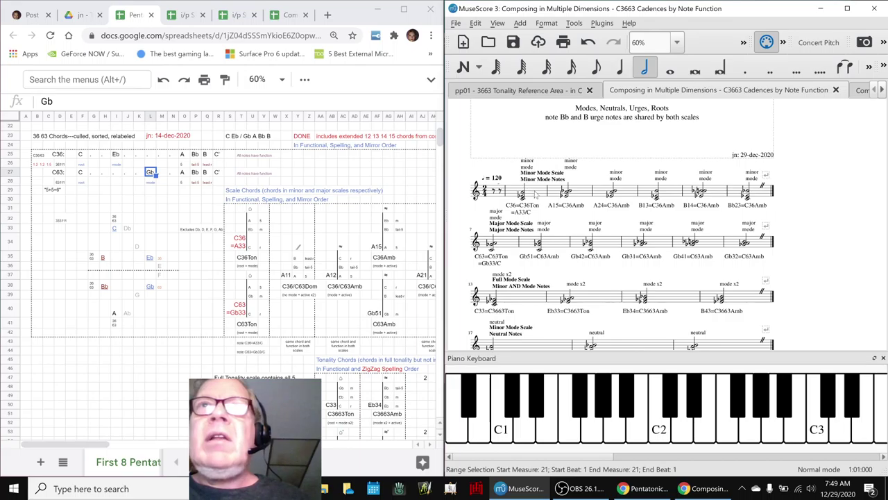
{"action": "left_click", "coordinate": [535, 195]}
{"action": "left_click", "coordinate": [470, 211]}
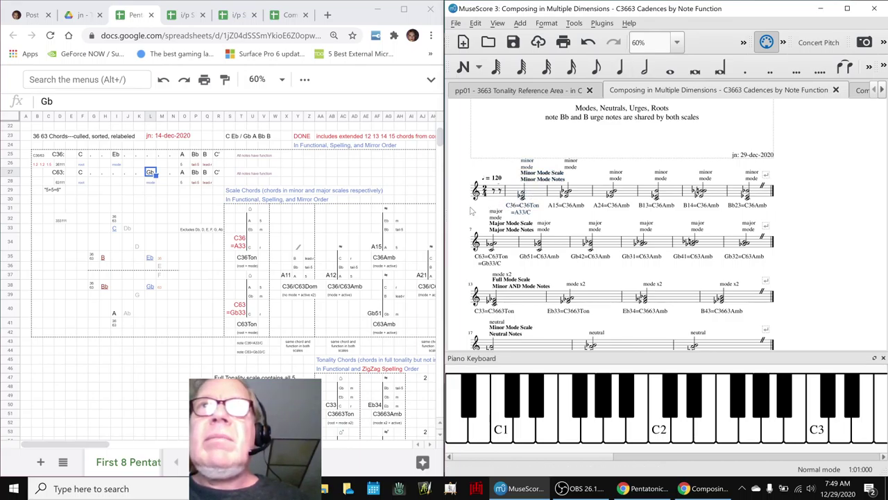
{"action": "key", "text": "space"}
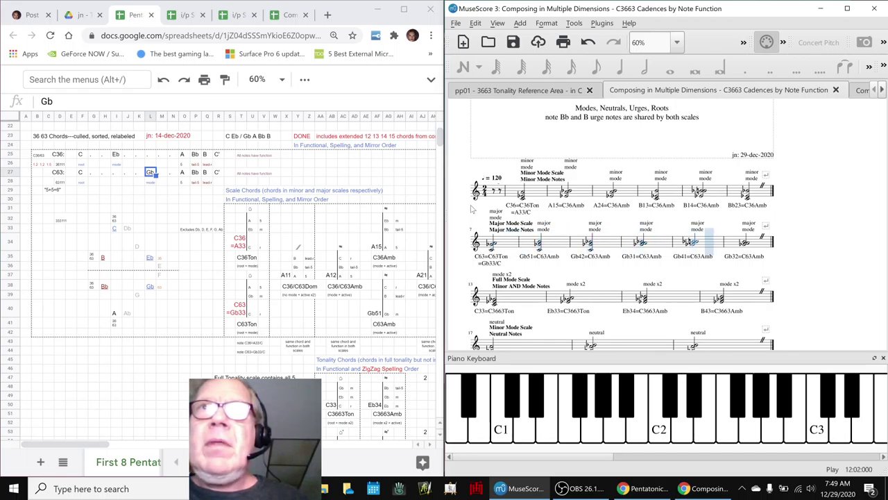
{"action": "key", "text": "space"}
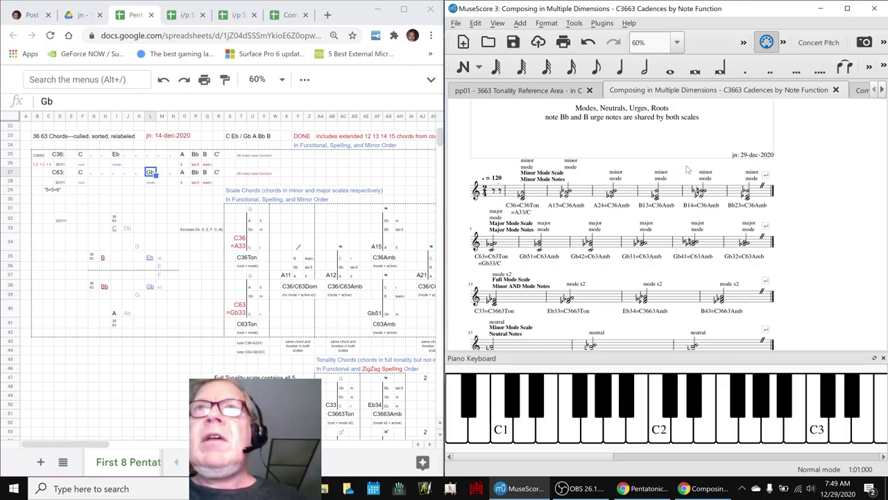
- Switch to the C3663 Improvisation score and look over its first page
{"action": "left_click", "coordinate": [862, 90]}
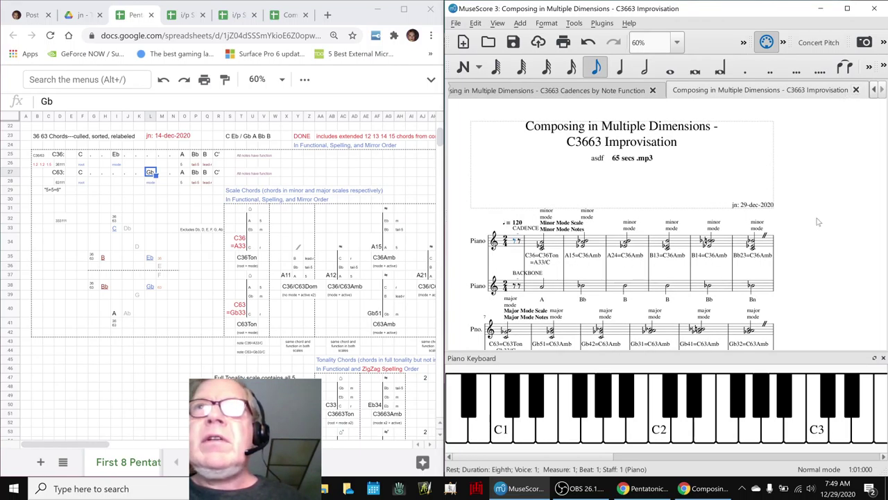
{"action": "scroll", "coordinate": [817, 229], "scroll_direction": "down", "scroll_amount": 2}
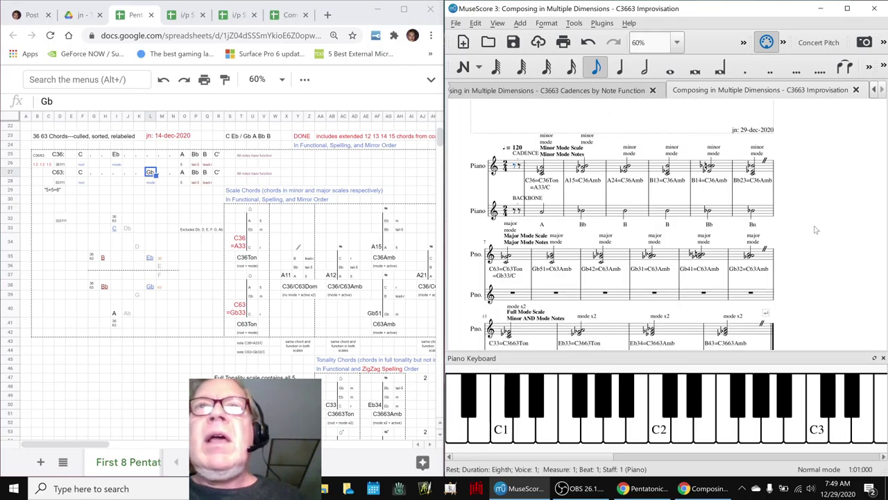
{"action": "scroll", "coordinate": [817, 229], "scroll_direction": "down", "scroll_amount": 6}
{"action": "scroll", "coordinate": [808, 233], "scroll_direction": "up", "scroll_amount": 6}
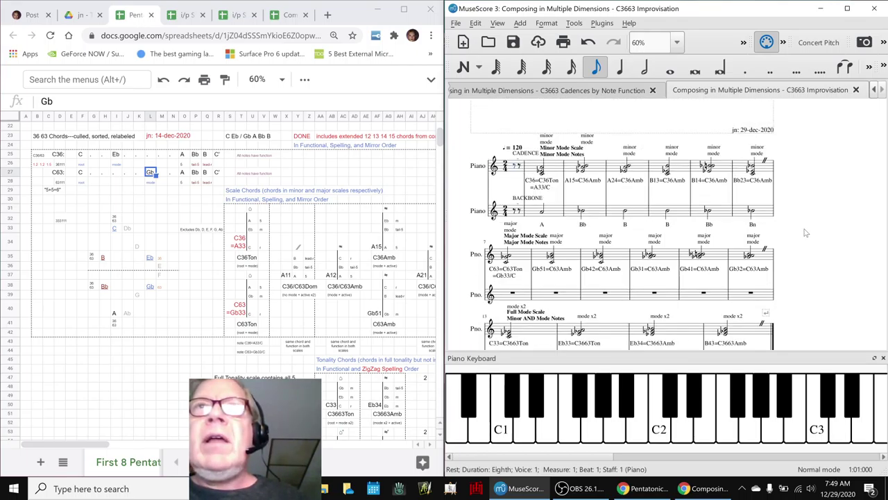
- Play the first system from measure 2 of the lower piano staff, including the BACKBONE bass
{"action": "left_click", "coordinate": [545, 212]}
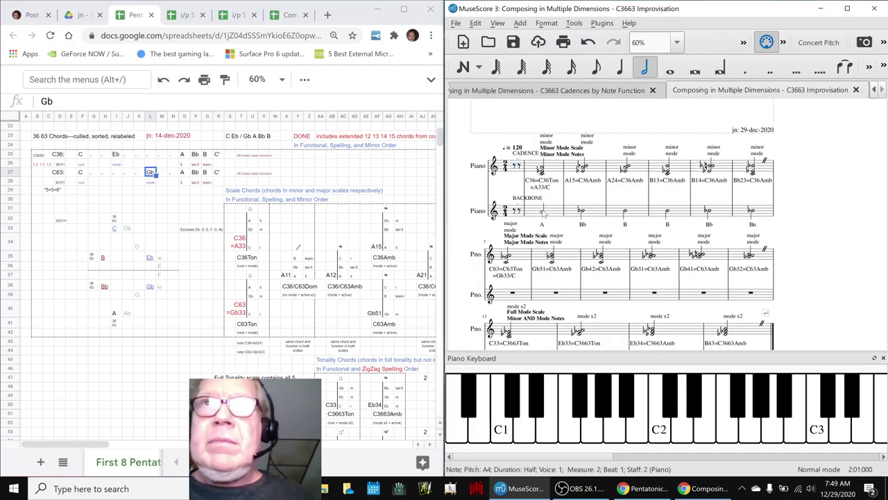
{"action": "key", "text": "Right"}
{"action": "key", "text": "Right"}
{"action": "key", "text": "Right"}
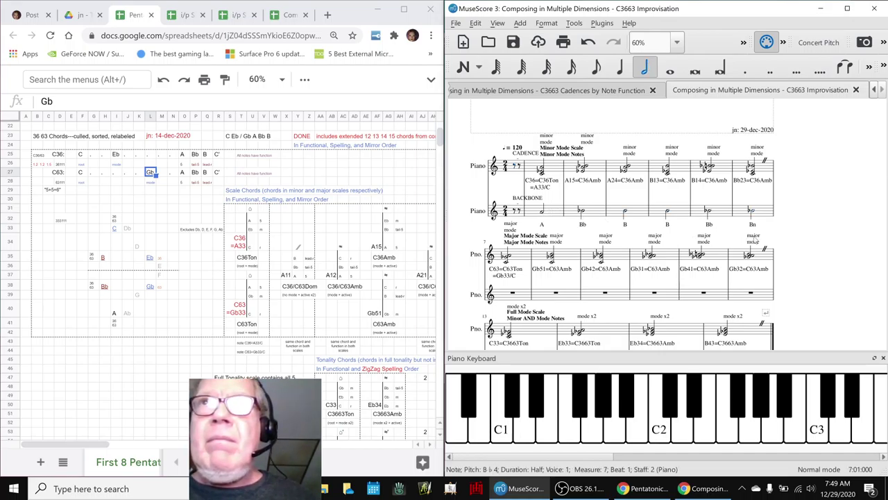
{"action": "left_click", "coordinate": [553, 216]}
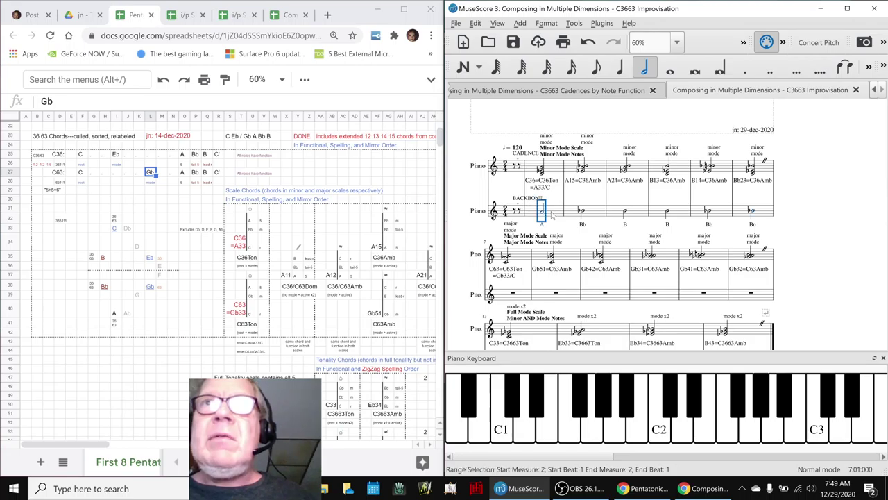
{"action": "key", "text": "space"}
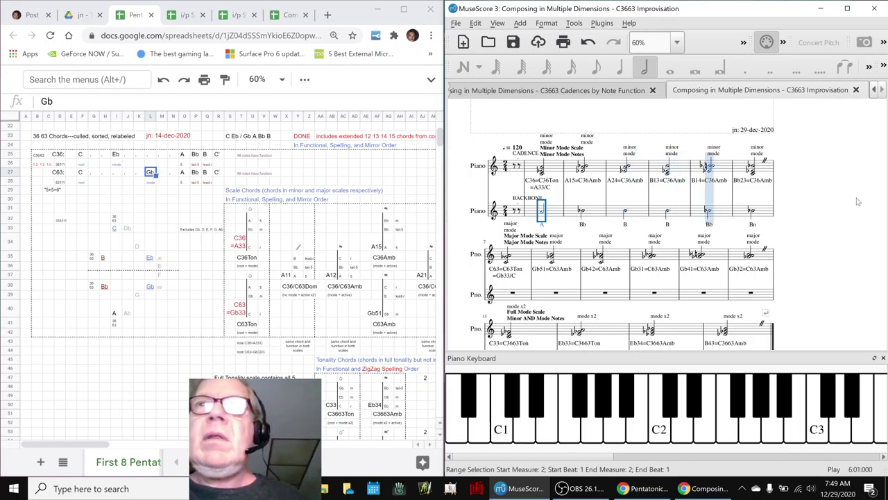
{"action": "key", "text": "space"}
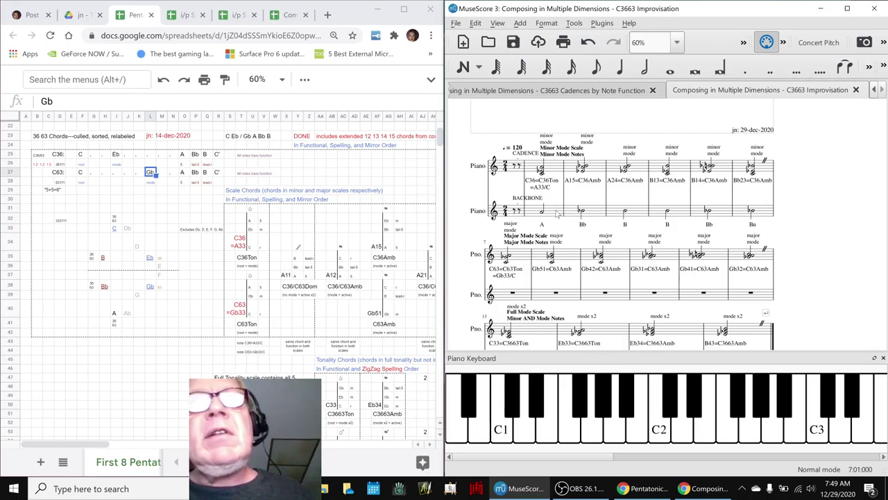
{"action": "left_click", "coordinate": [556, 214]}
{"action": "left_click", "coordinate": [845, 224]}
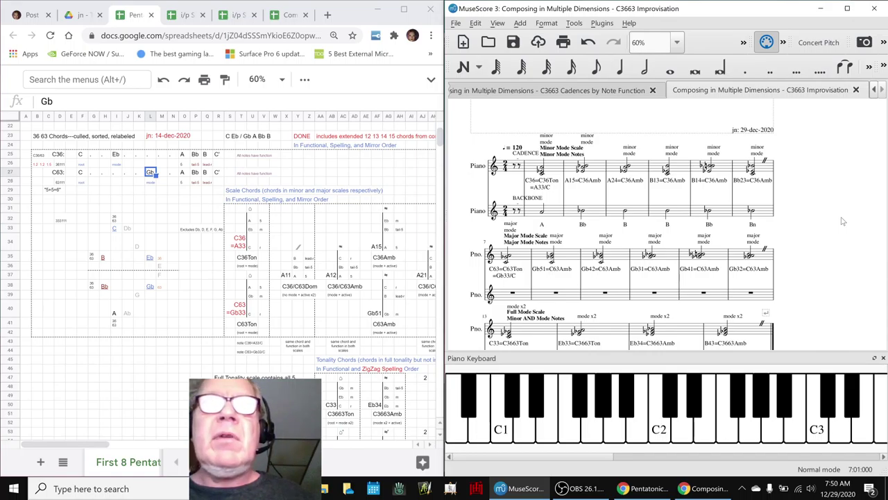
- Play the Improvisation score all the way through
{"action": "key", "text": "space"}
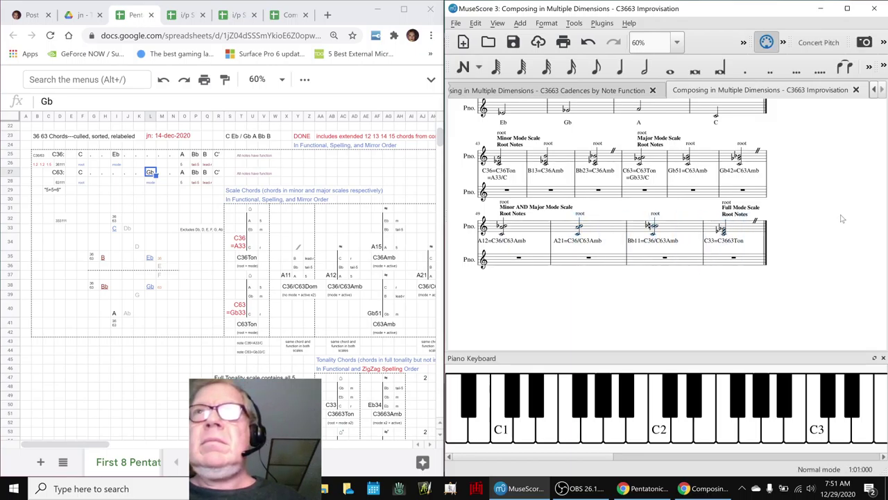
{"action": "scroll", "coordinate": [841, 218], "scroll_direction": "up", "scroll_amount": 3}
{"action": "scroll", "coordinate": [841, 219], "scroll_direction": "up", "scroll_amount": 1}
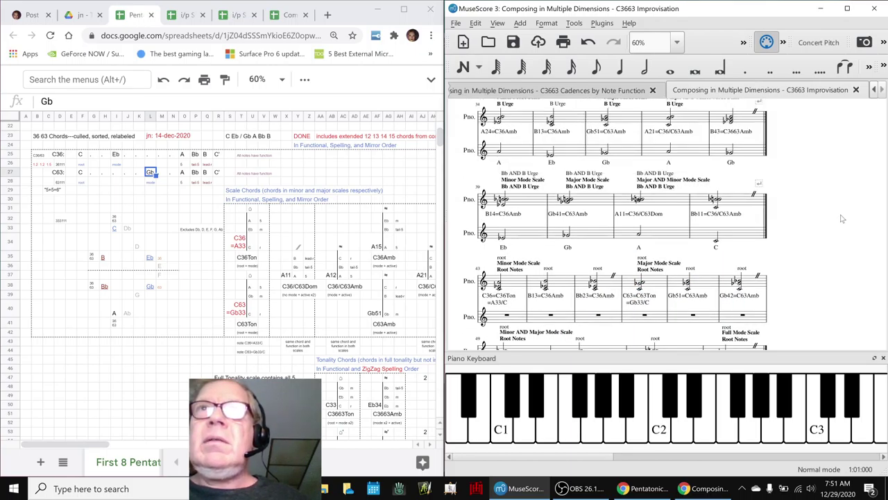
- Replay from the Eb bass note in measure 40, then return to the Napkin Diagram sheet
{"action": "left_click", "coordinate": [528, 239]}
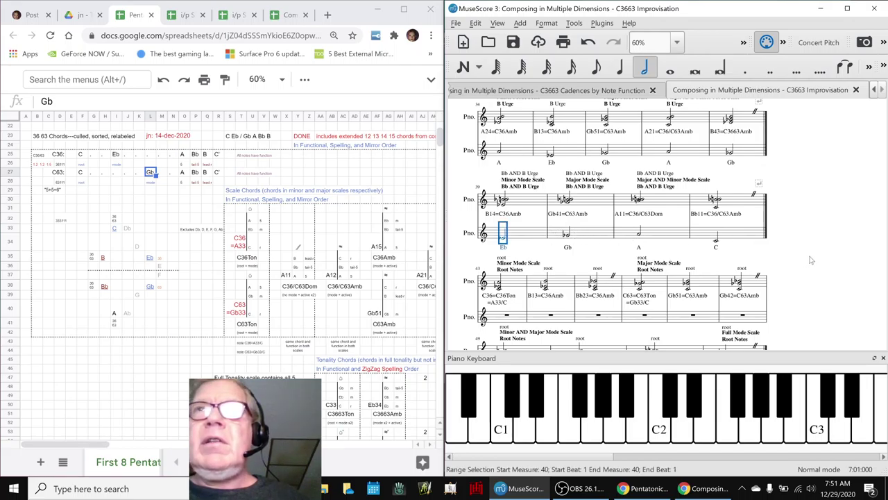
{"action": "key", "text": "space"}
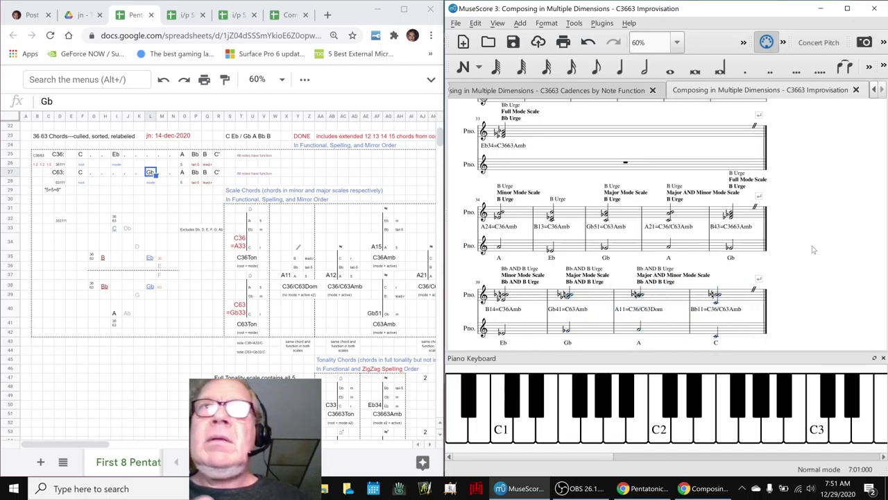
{"action": "key", "text": "alt+Tab"}
{"action": "key", "text": "alt+Tab"}
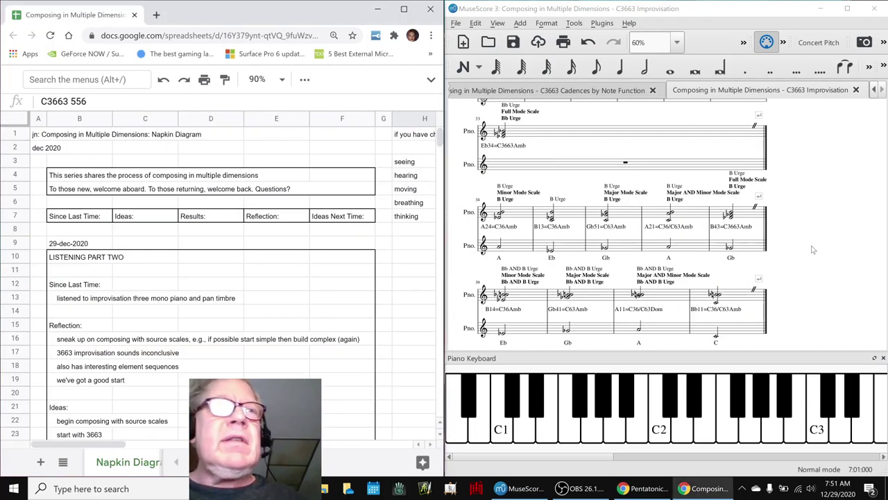
- Read the 29-dec-2020 notes on continuing the improvisation score and backbone, then bring up OBS
{"action": "scroll", "coordinate": [310, 302], "scroll_direction": "down", "scroll_amount": 10}
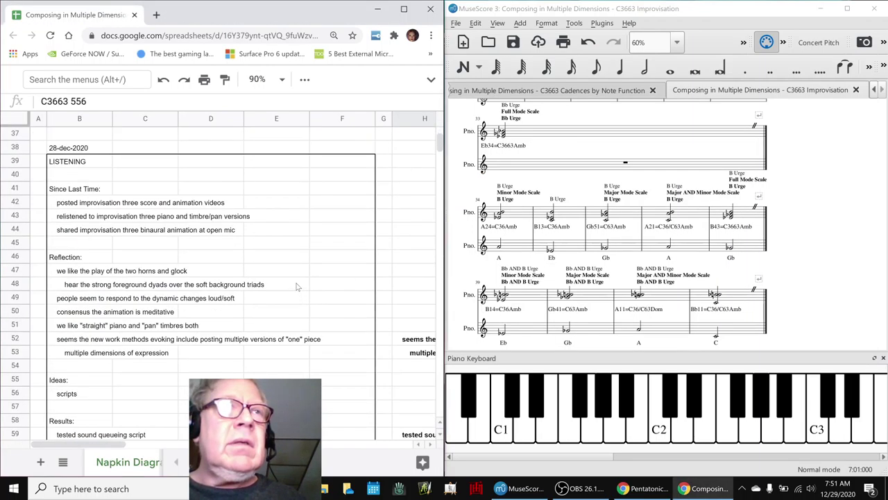
{"action": "scroll", "coordinate": [296, 286], "scroll_direction": "up", "scroll_amount": 10}
{"action": "scroll", "coordinate": [250, 299], "scroll_direction": "down", "scroll_amount": 6}
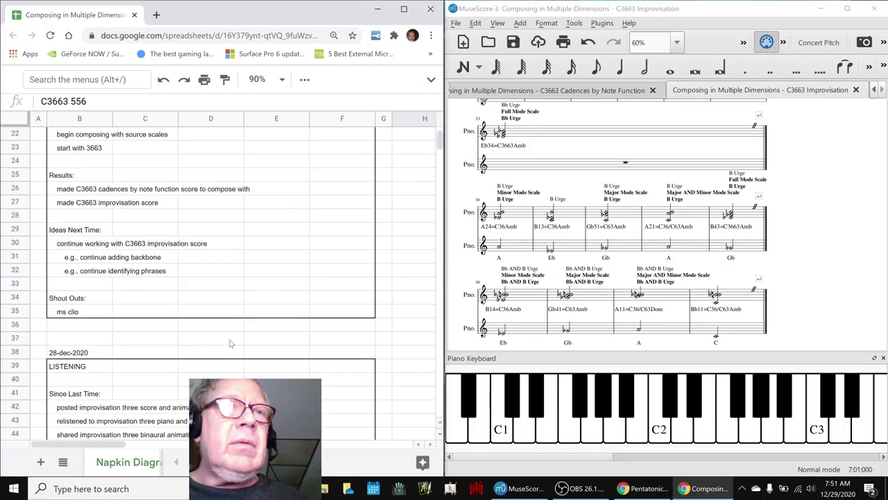
{"action": "left_click", "coordinate": [72, 245]}
{"action": "left_click", "coordinate": [72, 259]}
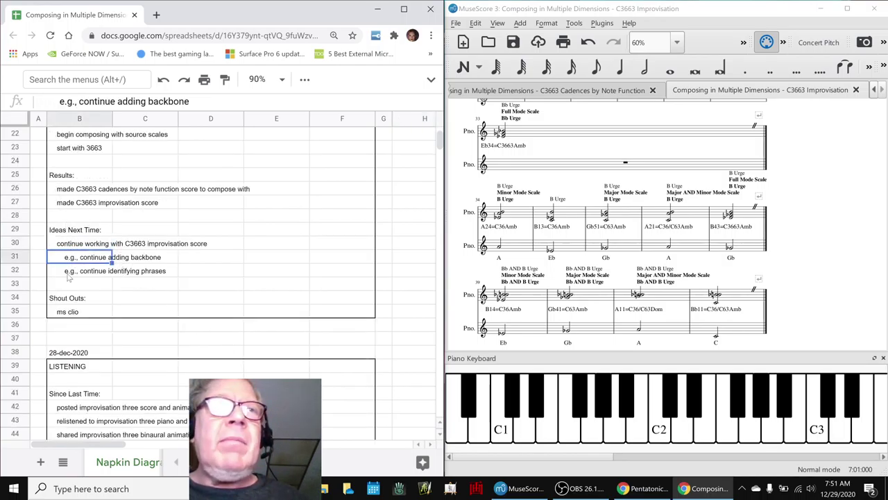
{"action": "left_click", "coordinate": [809, 263]}
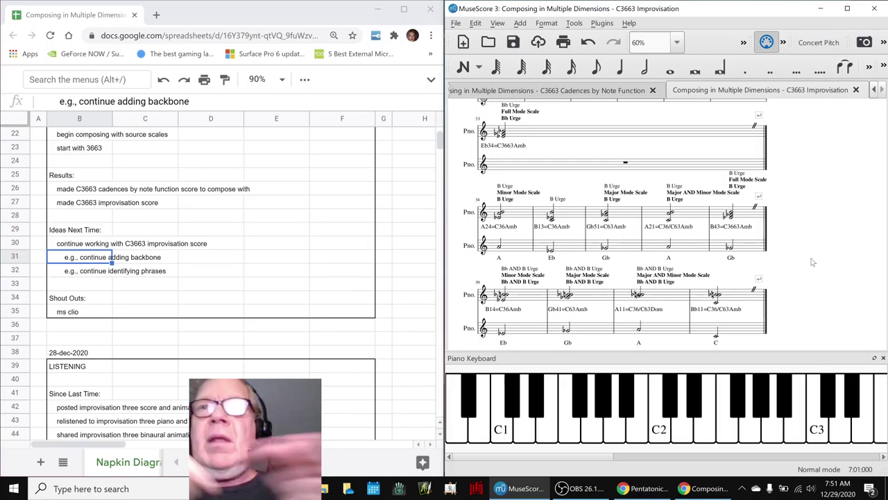
{"action": "left_click", "coordinate": [581, 488]}
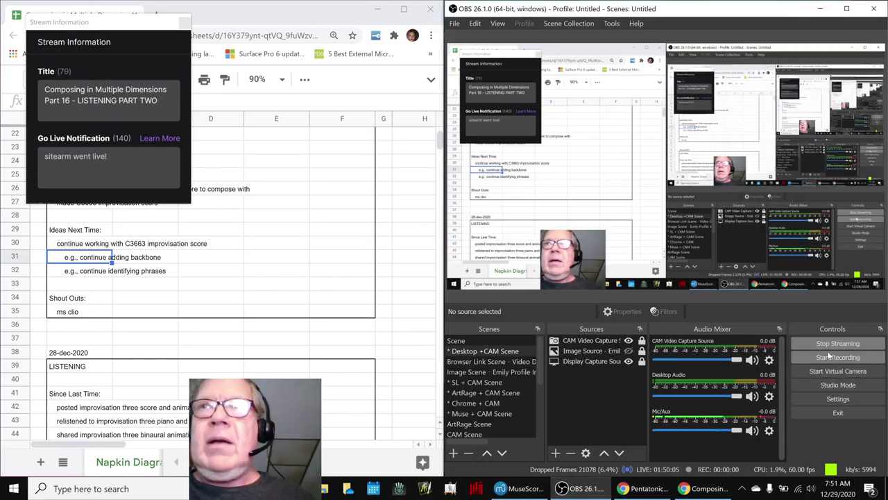